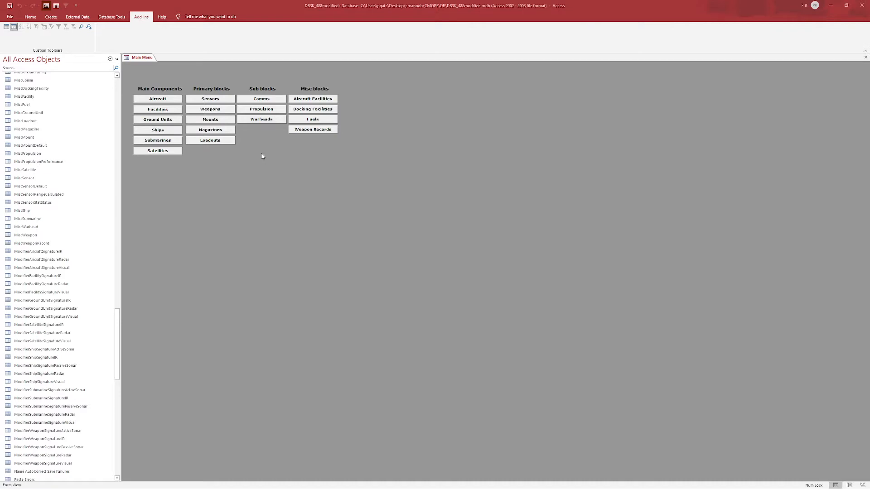
- Open the magazines form and duplicate the Kilo II Upgraded Magazine entry
left_click(213, 131)
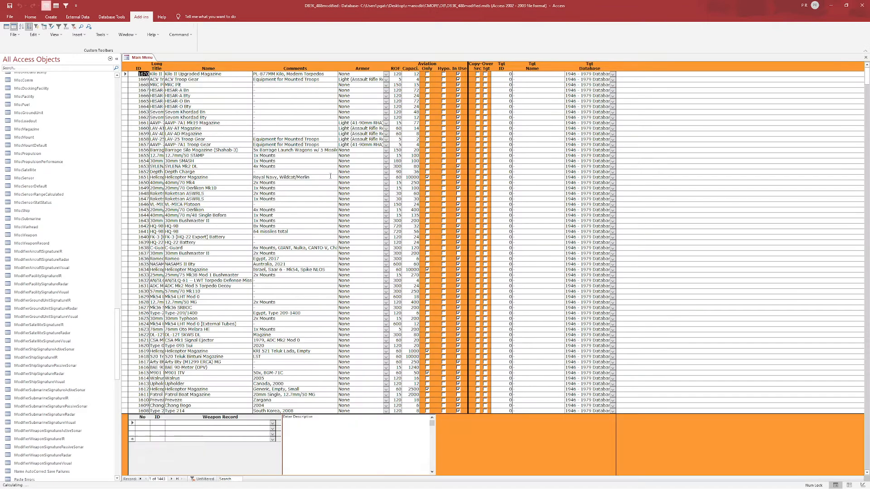
left_click(197, 75)
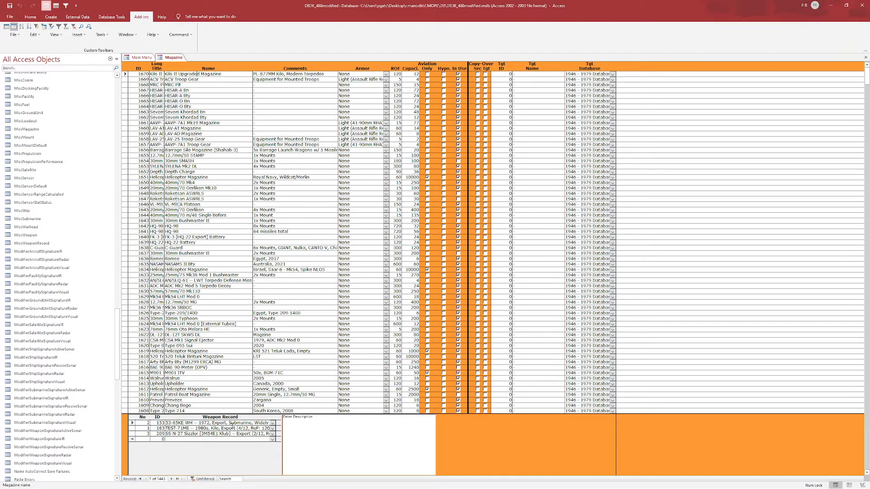
left_click(240, 429)
left_click(222, 74)
right_click(231, 73)
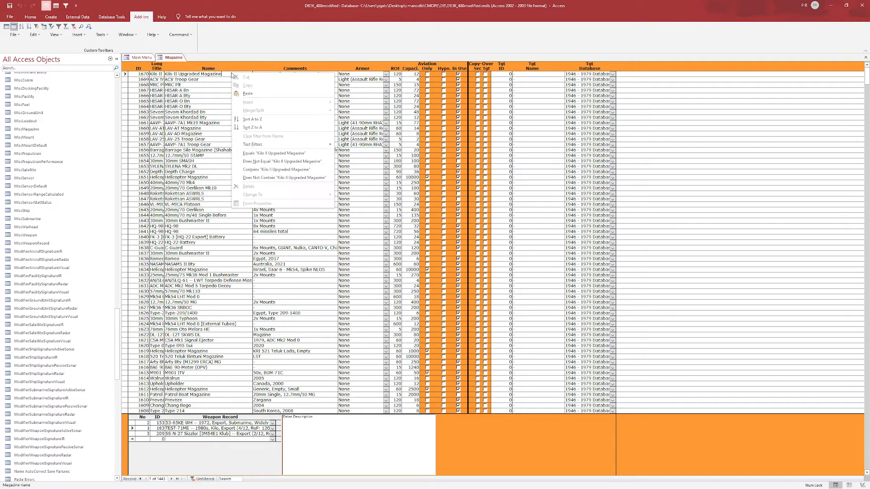
left_click(222, 75)
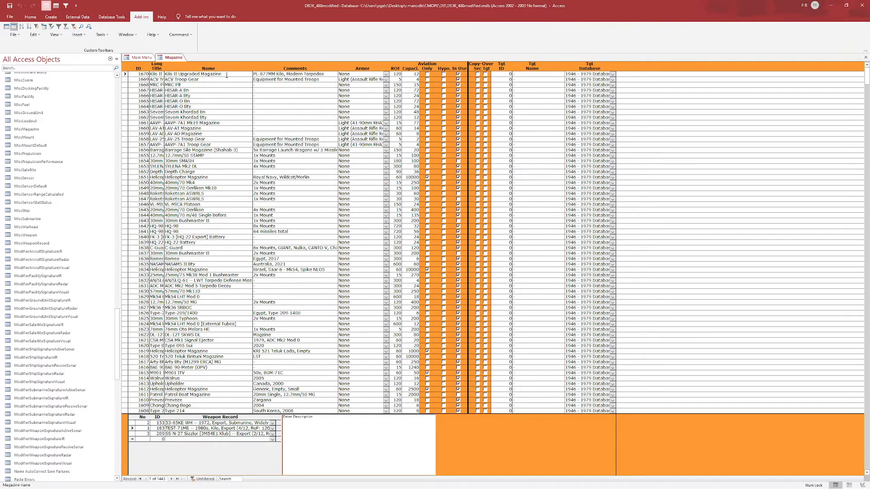
right_click(227, 75)
left_click(220, 74)
left_click(178, 35)
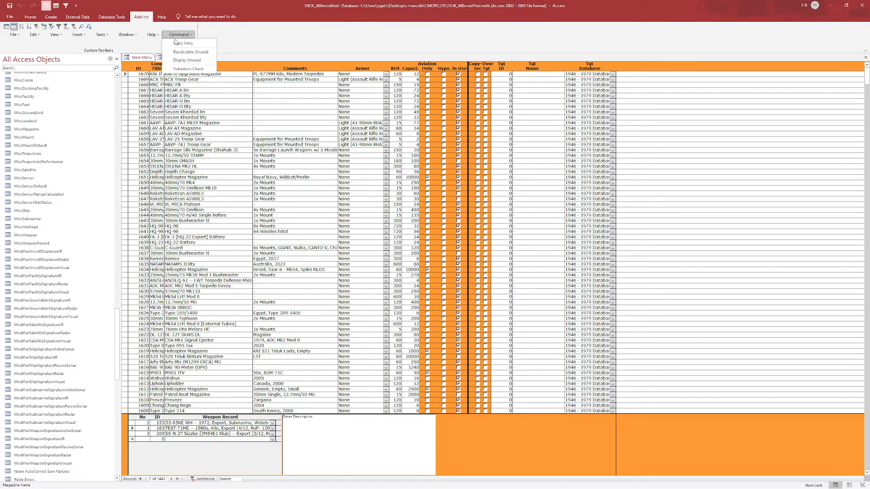
left_click(177, 43)
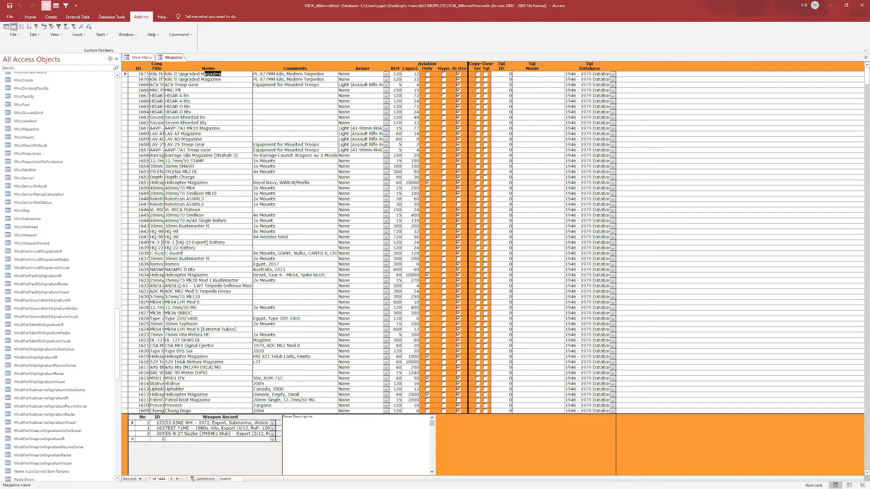
- Name the duplicated magazine entry "T-72M Magazine Trailer"
left_click_drag(205, 74, 165, 74)
type("T-72M")
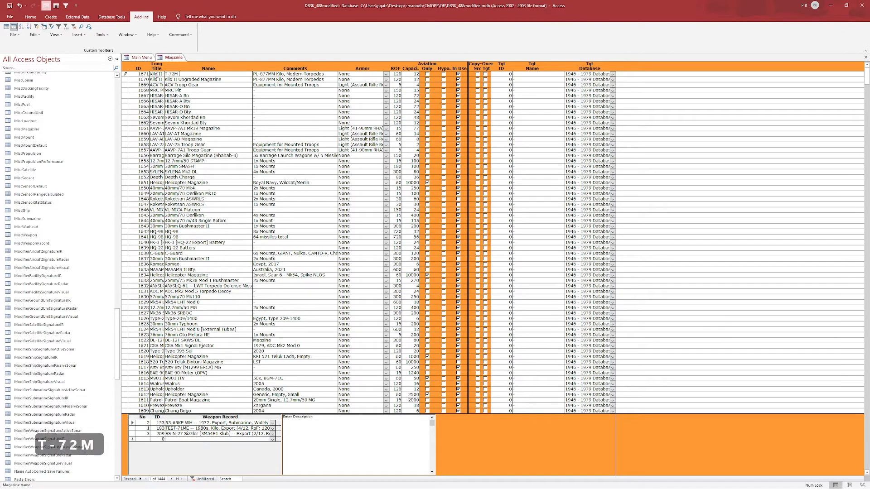
type(" Magainze Tr")
key("BackSpace")
key("BackSpace")
key("BackSpace")
key("BackSpace")
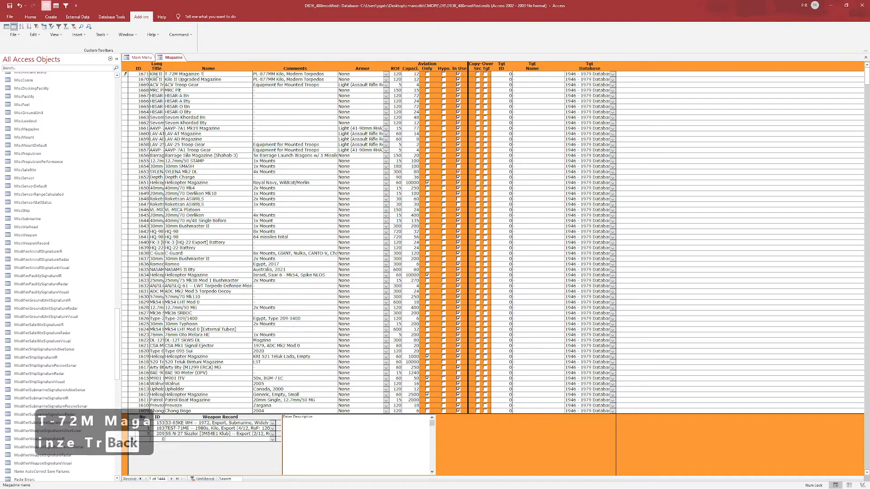
key("BackSpace")
key("BackSpace")
key("BackSpace")
type("zine Trai")
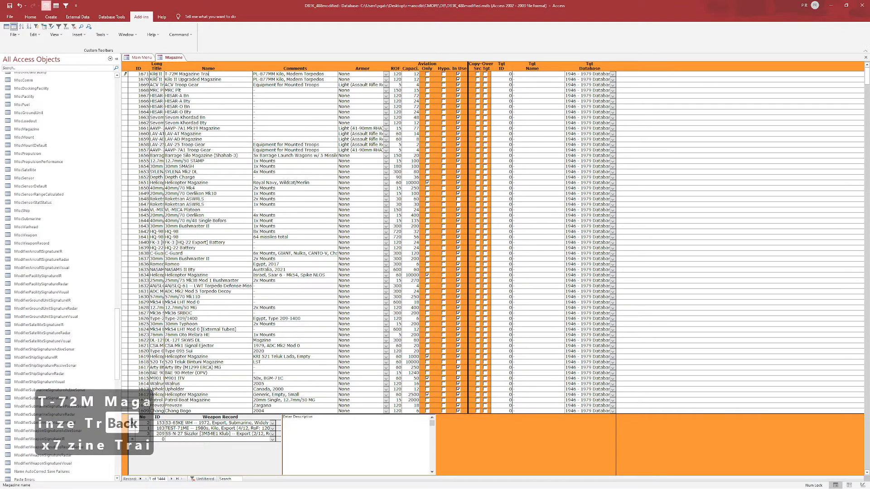
type("ler")
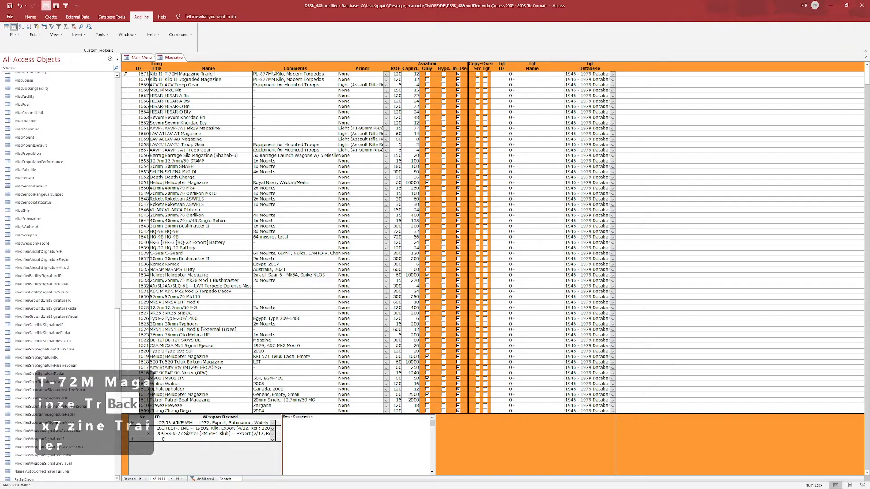
- Replace the new magazine's comment with "T-72M Magazine Trailer"
left_click(256, 74)
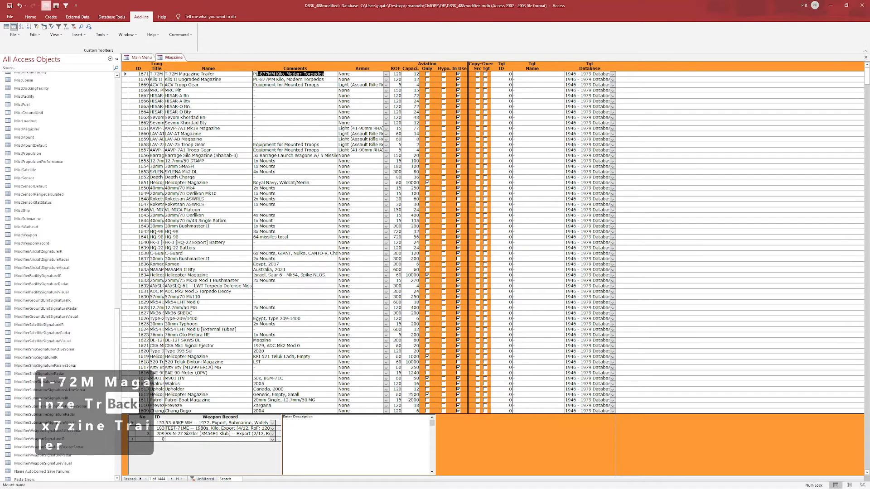
key("BackSpace")
key("BackSpace")
type("T-72M")
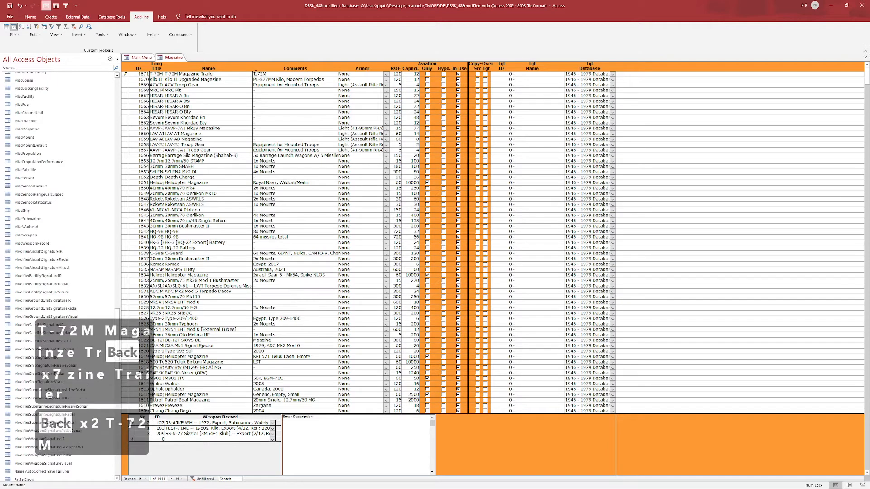
type(" Magazine Trailer")
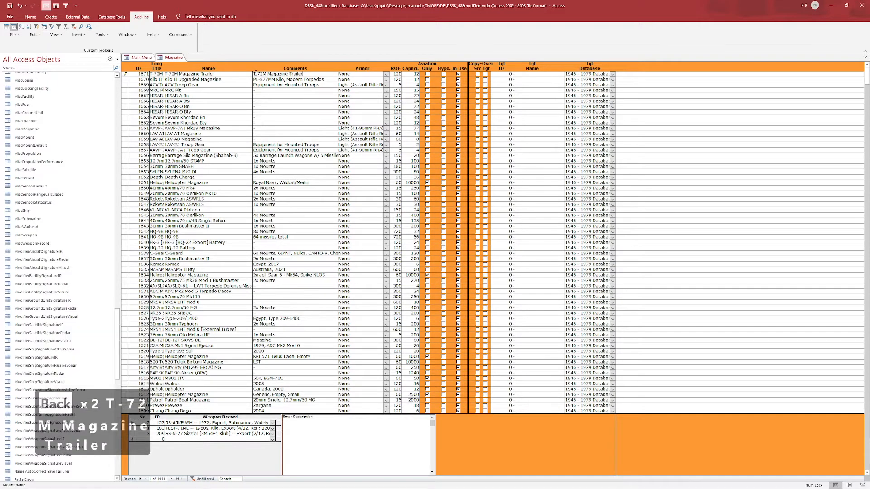
key("Return")
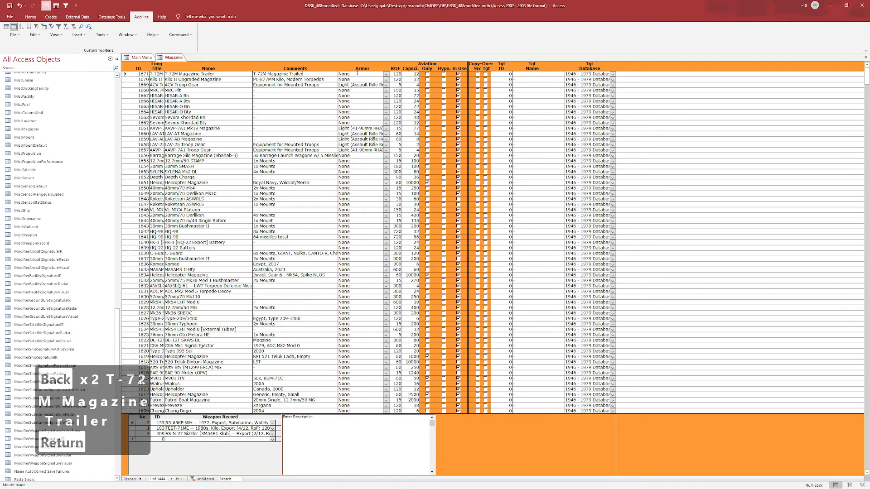
- Calculate 37*2 in Calculator and set the T-72M Magazine Trailer's capacity to 74
left_click(397, 73)
double_click(415, 74)
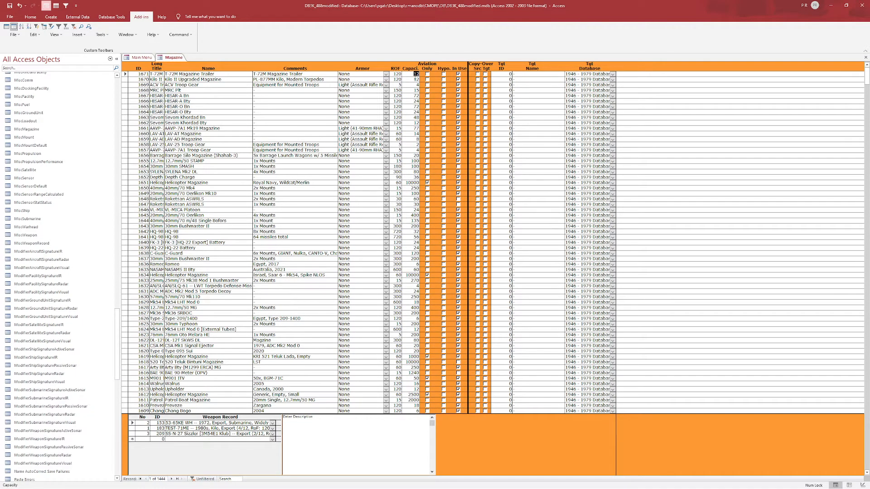
key("XF86Calculator")
type("37*2")
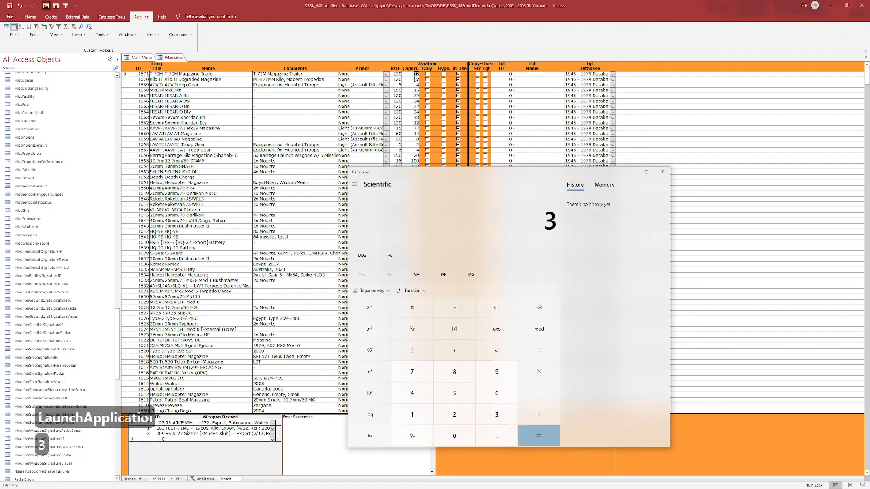
key("Return")
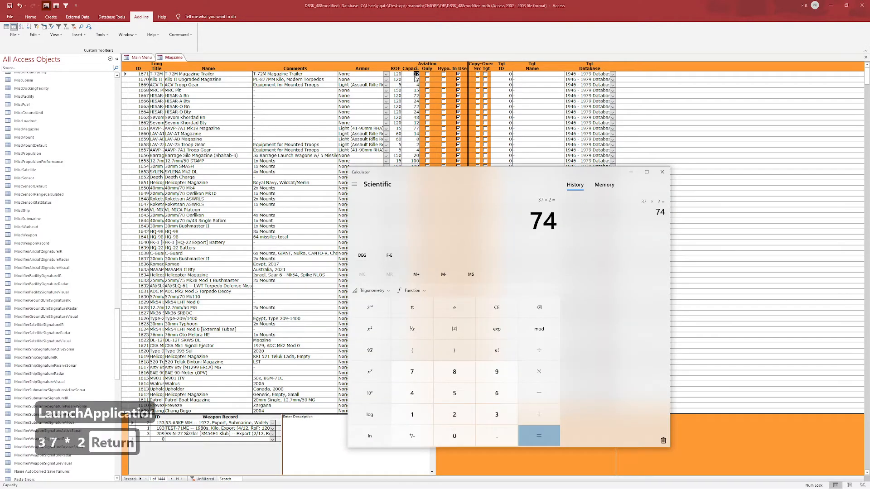
left_click(662, 172)
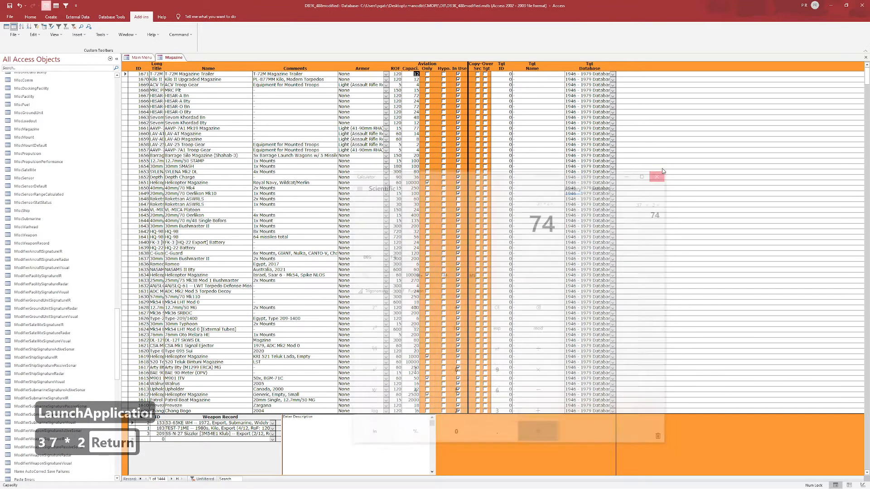
type("74")
key("Return")
left_click(412, 76)
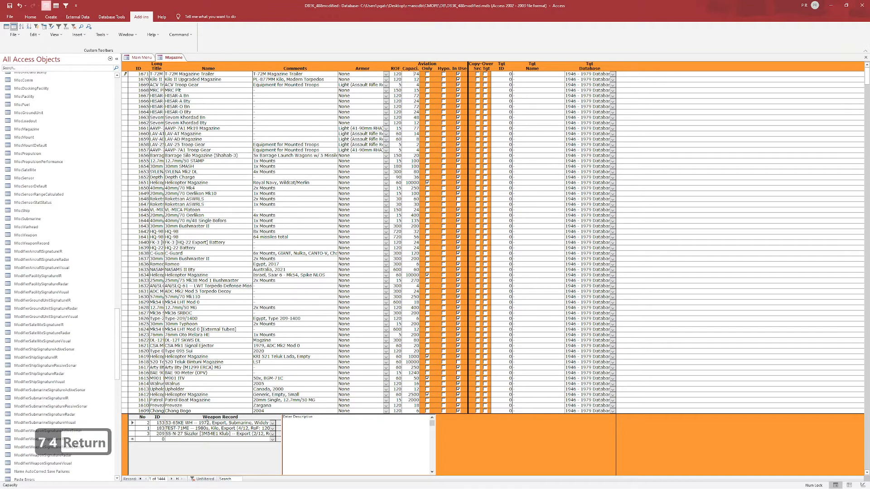
- Delete the SS-N-27 Sizzler and TEST-71ME weapon records from the T-72M Magazine Trailer
left_click(132, 433)
key("Delete")
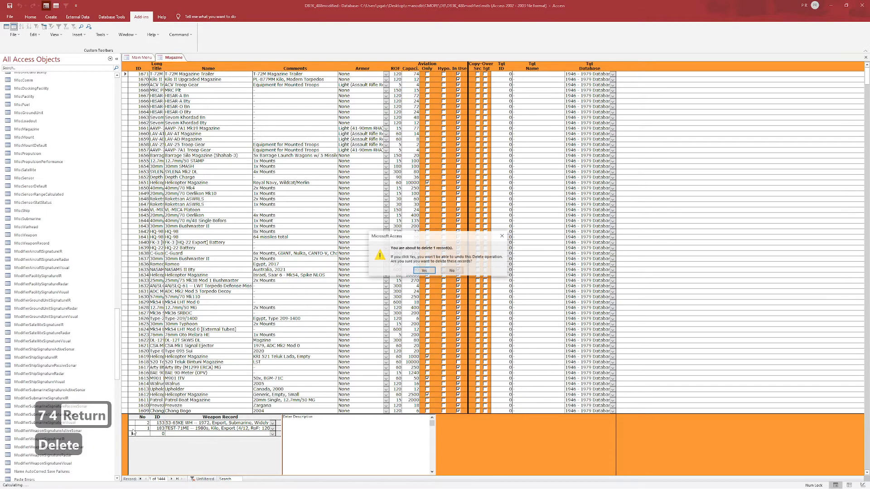
key("Return")
left_click(132, 429)
key("Delete")
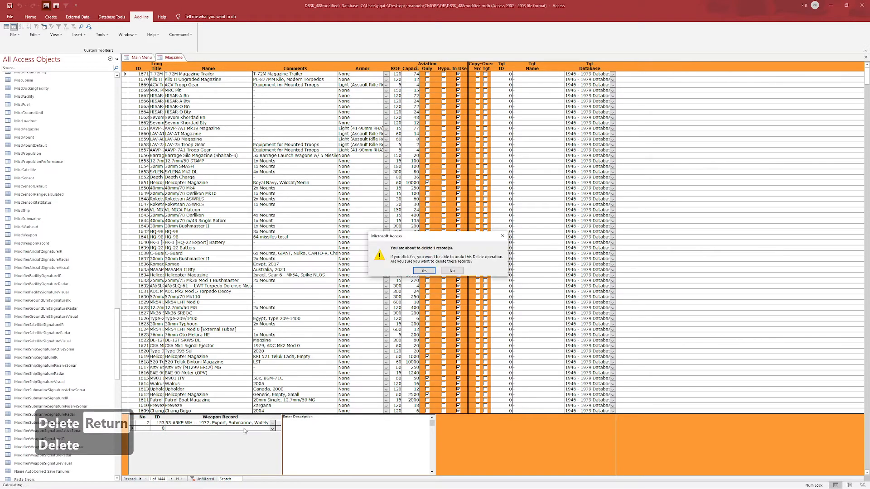
key("Return")
- Replace the trailer's remaining 53-65KE torpedo record with "125mm 2A46M AP -- Example (37/37, RoF: 5)"
left_click(272, 423)
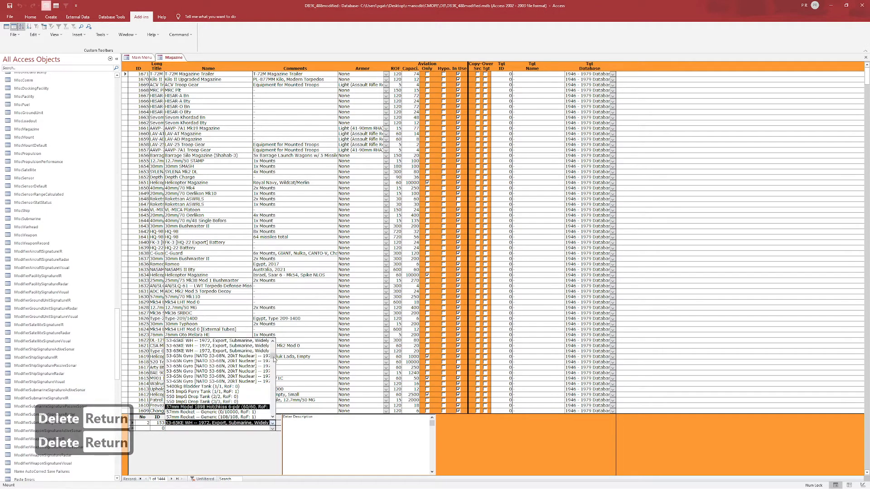
key("Down")
key("Down")
type("125mm")
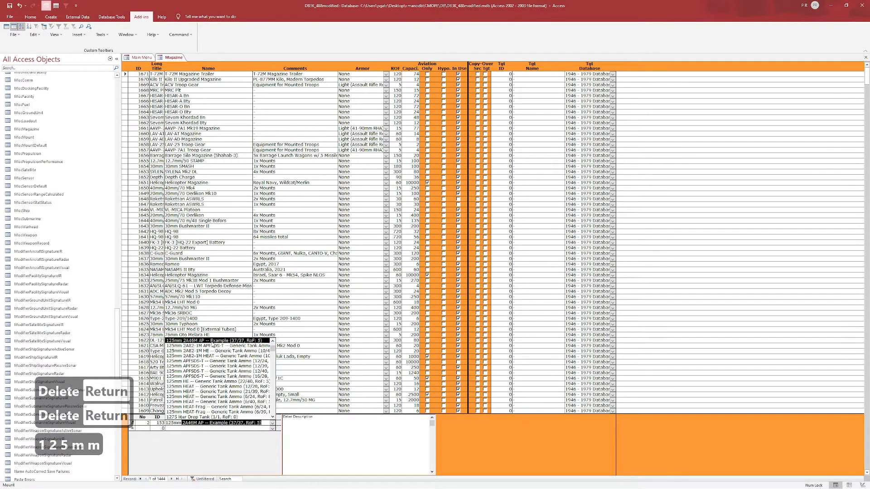
left_click(213, 341)
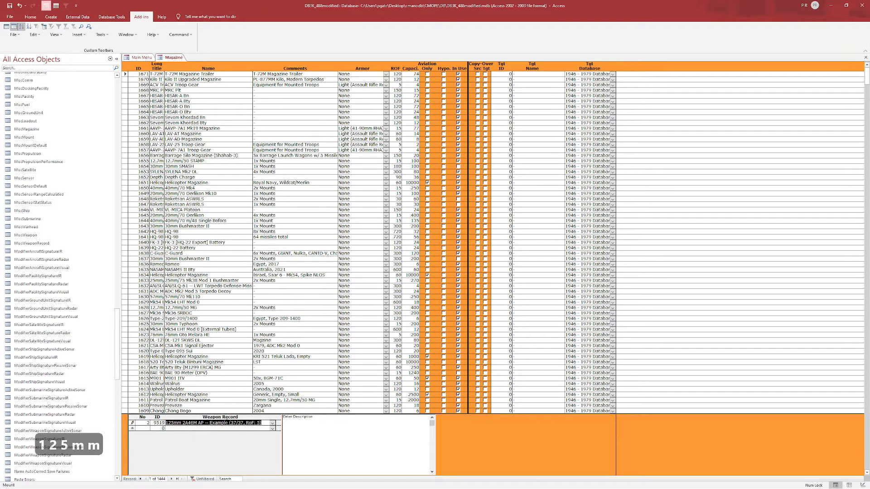
left_click(225, 423)
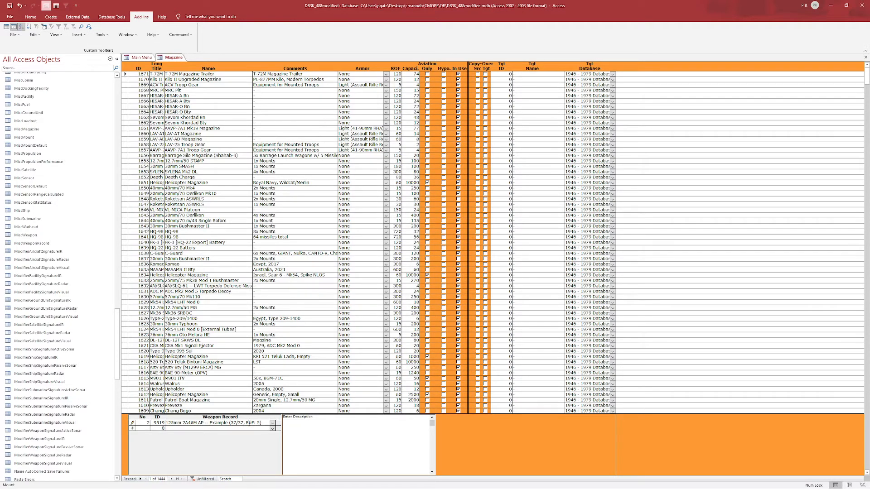
- Open the trailer's linked weapon record and duplicate the "125mm 2A46M AP -- Example" entry
double_click(133, 423)
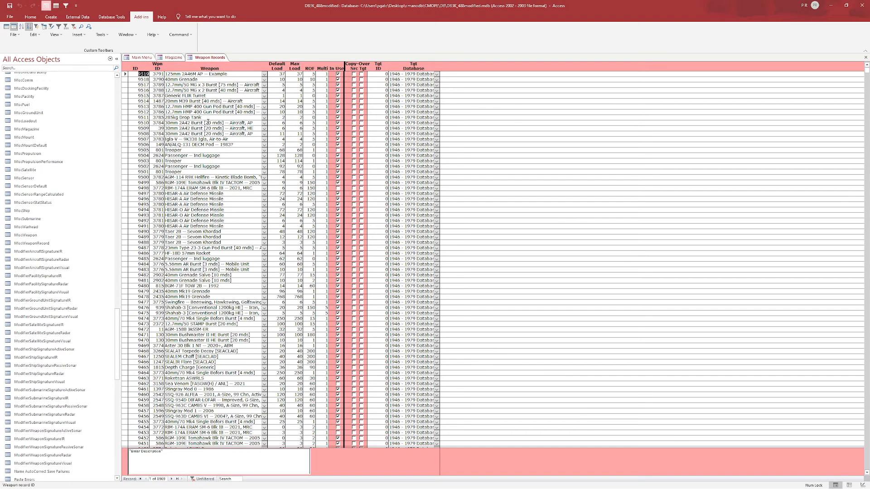
left_click(237, 77)
left_click(180, 35)
left_click(184, 43)
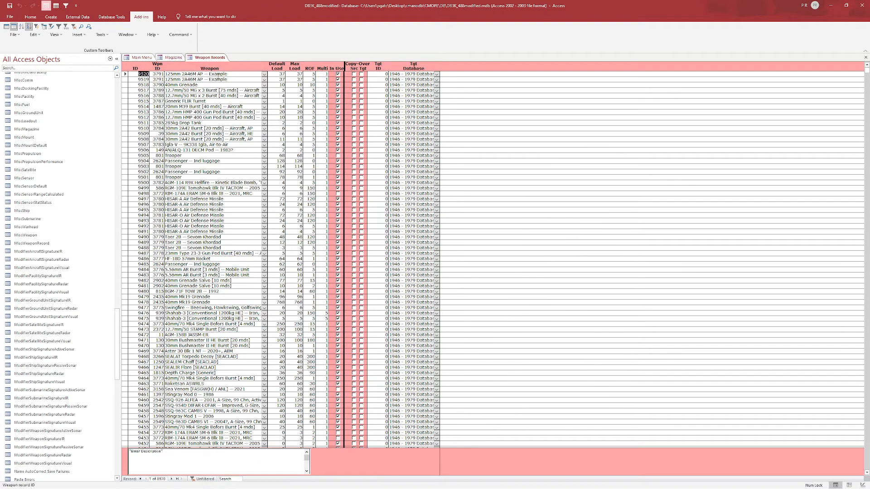
- Try to rename the duplicated record's weapon as "125mm 2A46M AP -- Example Magazine"
left_click(231, 74)
left_click_drag(207, 76, 228, 75)
type("Example Magazine")
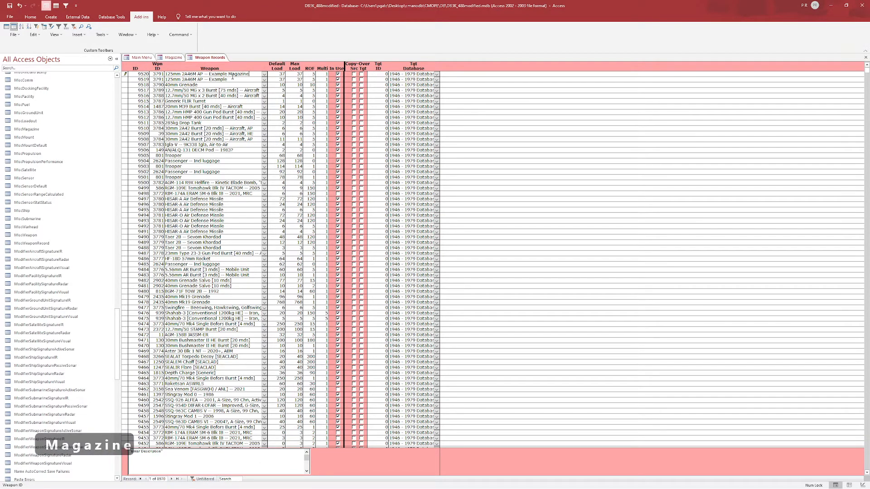
left_click(282, 74)
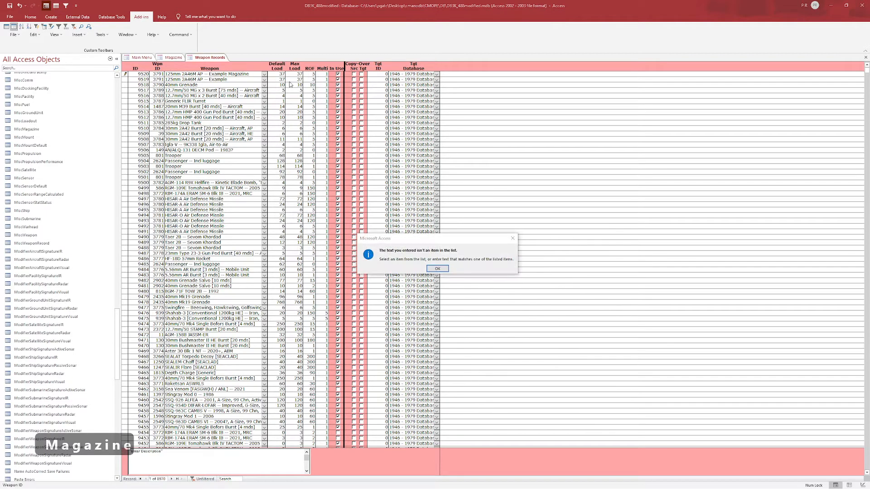
left_click(436, 268)
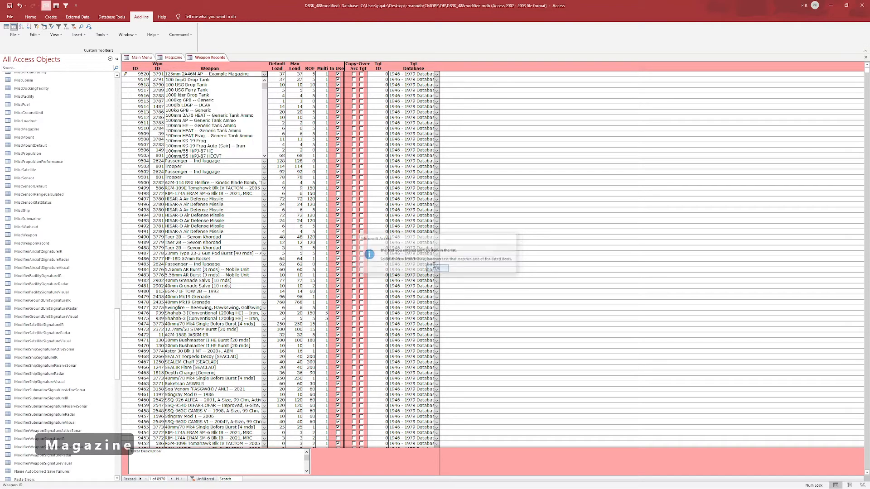
- Remove the added word "Magazine" and restore the duplicated record's weapon to "125mm 2A46M AP -- Example"
left_click(247, 72)
left_click(246, 80)
key("Return")
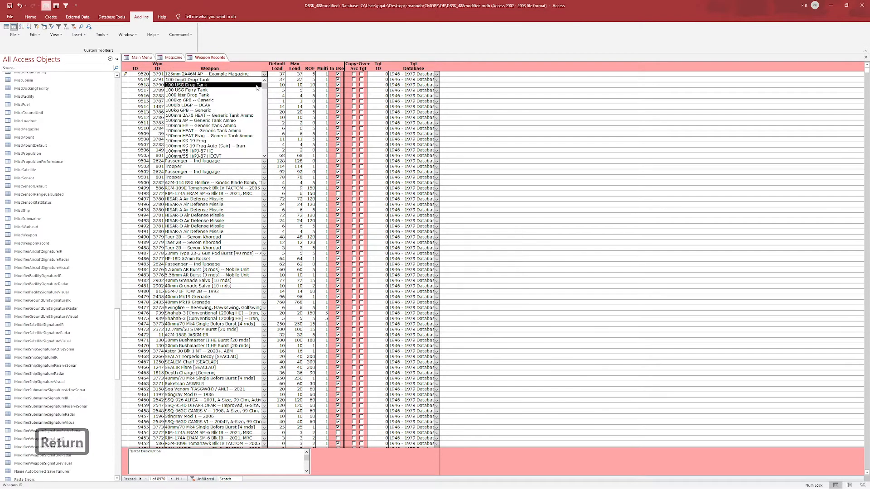
key("BackSpace")
key("BackSpace")
key("BackSpace")
key("BackSpace")
key("BackSpace")
key("BackSpace")
key("BackSpace")
key("BackSpace")
key("BackSpace")
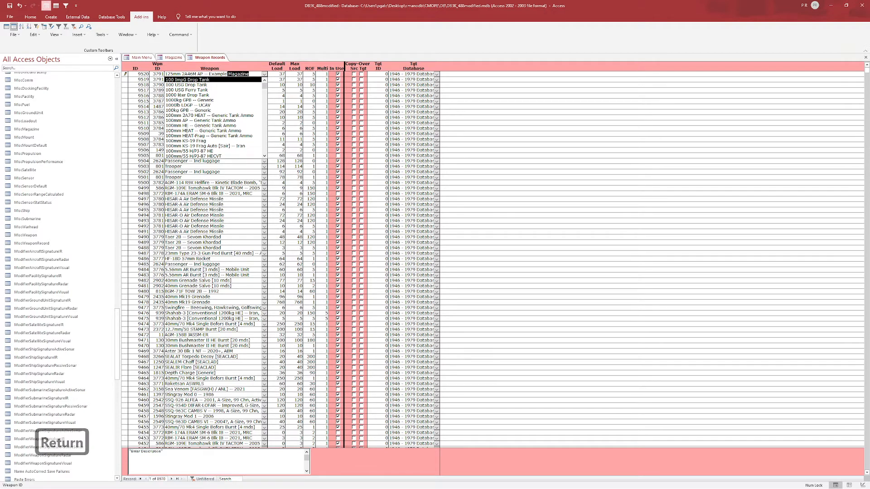
left_click(242, 81)
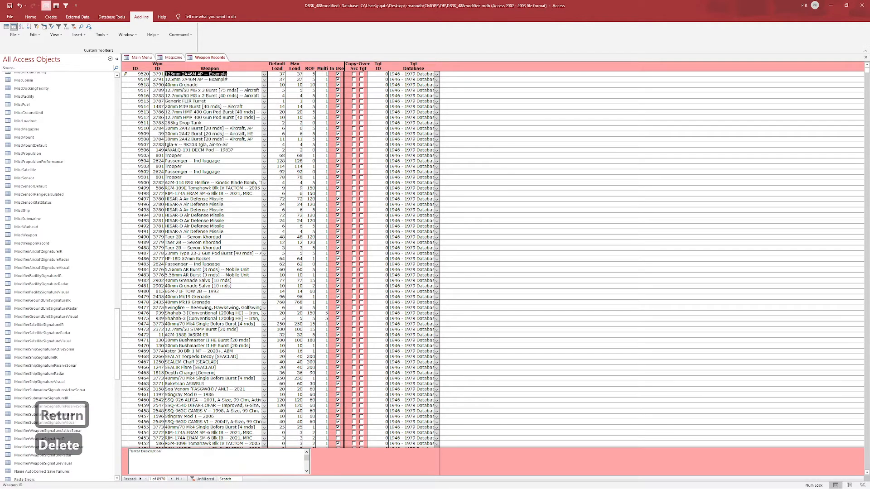
- Calculate 37*2 in Calculator and set the duplicated weapon record's default load to 74
left_click(282, 74)
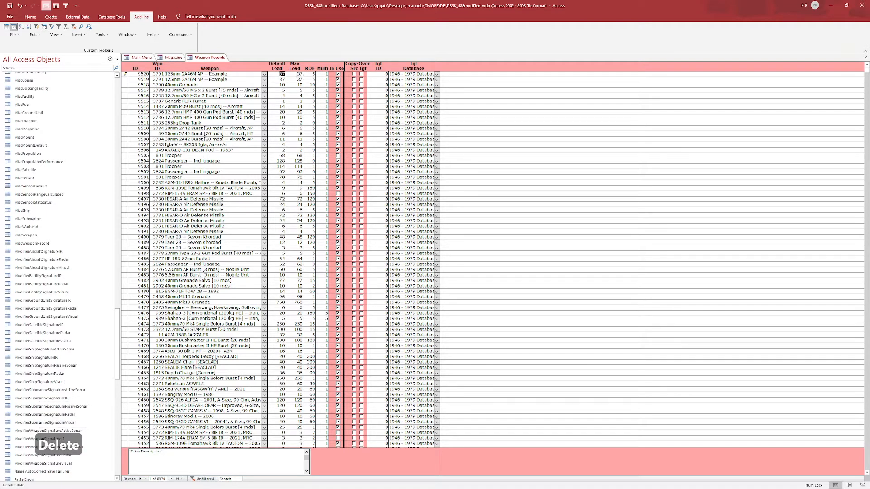
key("XF86Calculator")
type("37*2")
key("Return")
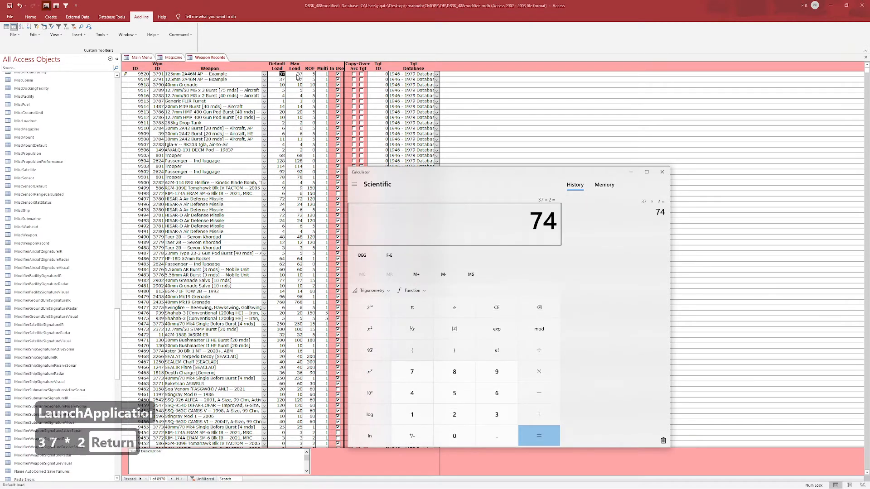
left_click(288, 75)
type("74")
key("Tab")
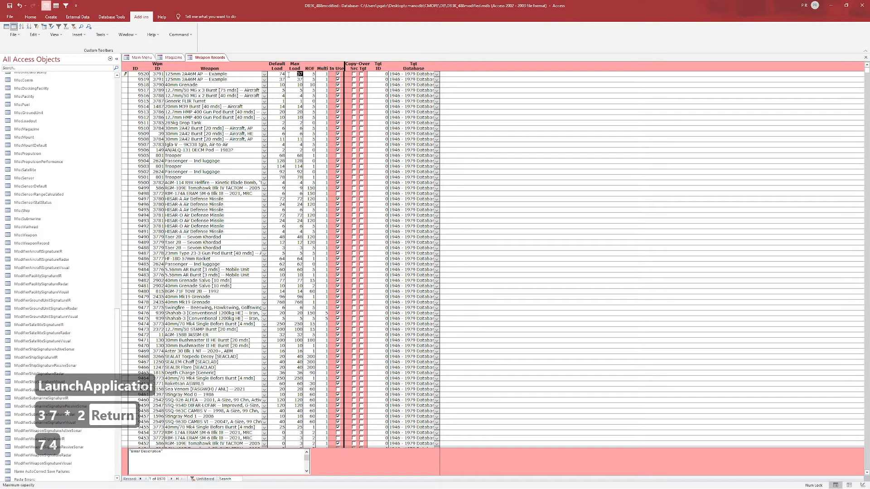
- Set the duplicated 125mm 2A46M AP weapon record's maximum load to 74 and close the weapon records form
type("74")
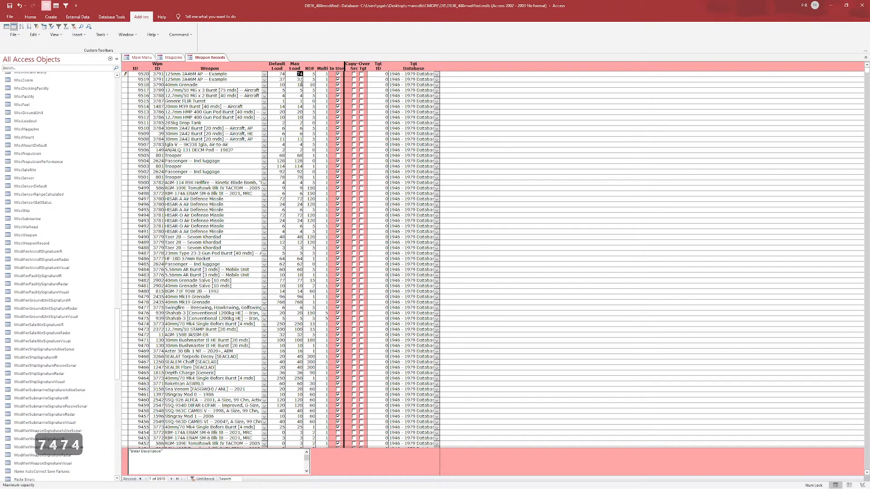
left_click(300, 85)
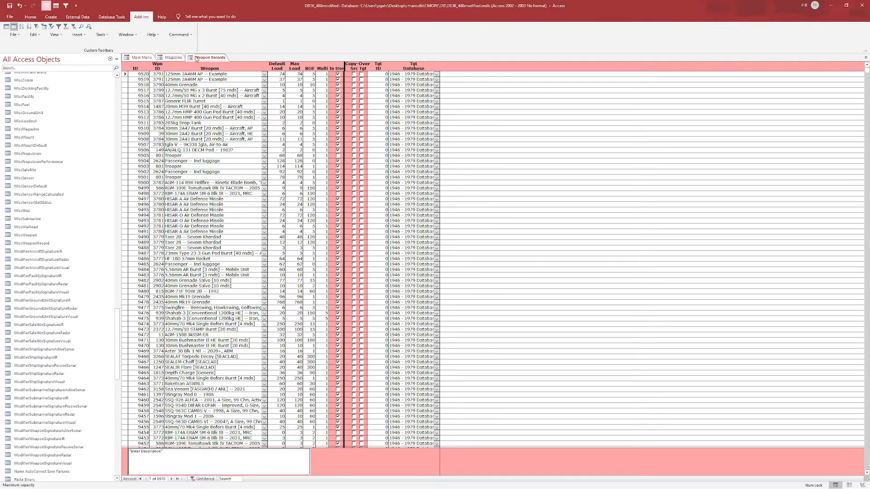
key("ctrl+F4")
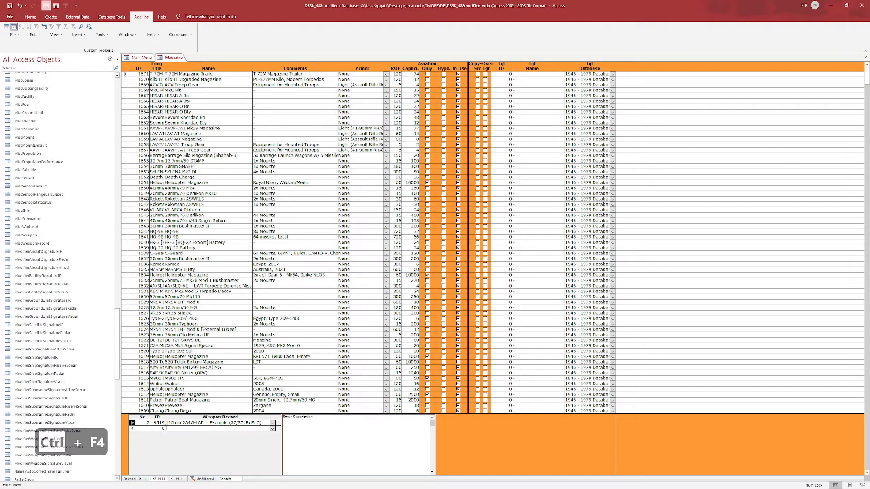
- Replace the T-72M Magazine Trailer's linked weapon record with ID 9520 and reload the magazines form
type("9520")
key("Return")
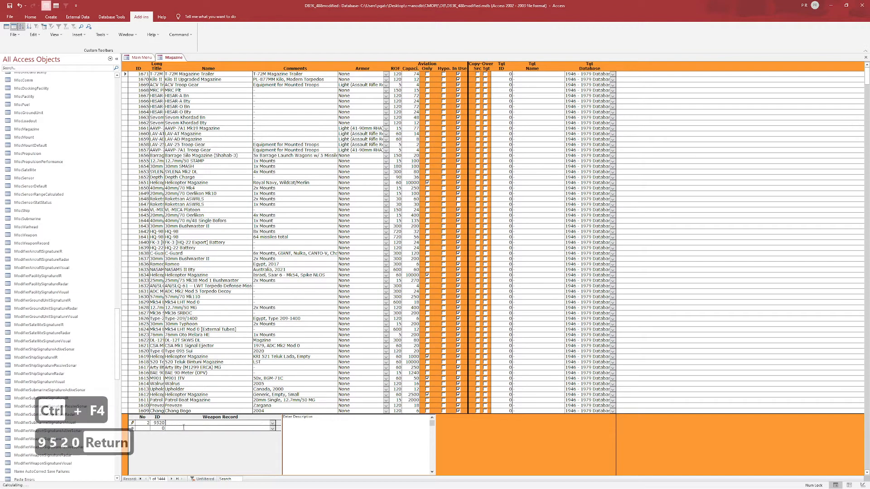
right_click(173, 57)
left_click(175, 81)
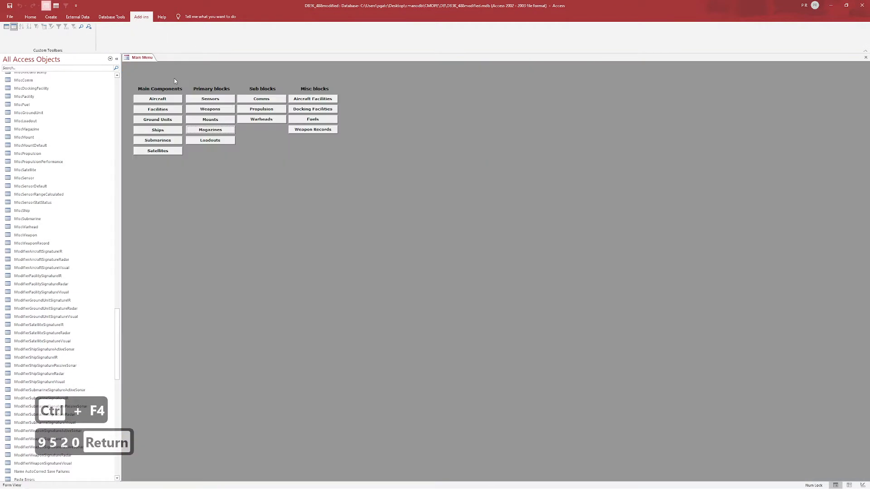
left_click(210, 131)
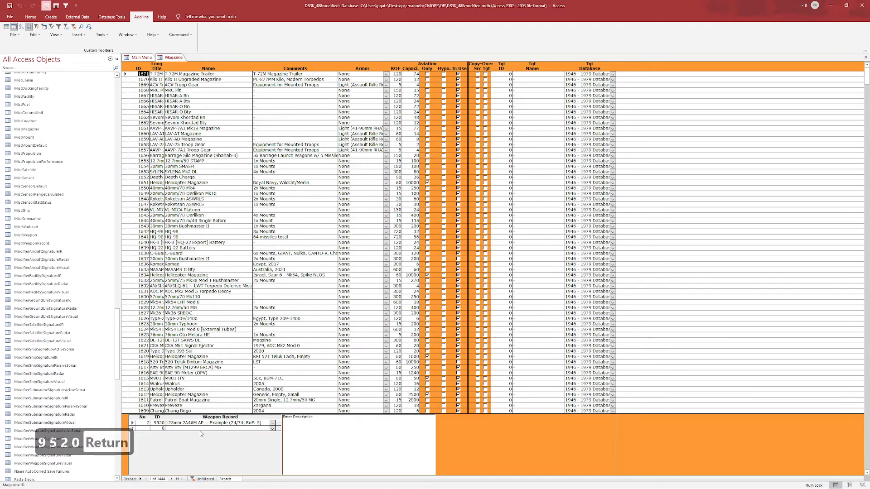
- Check the trailer's capacity against its linked weapon record's loads and ROF, and save and close the magazines form
left_click(199, 423)
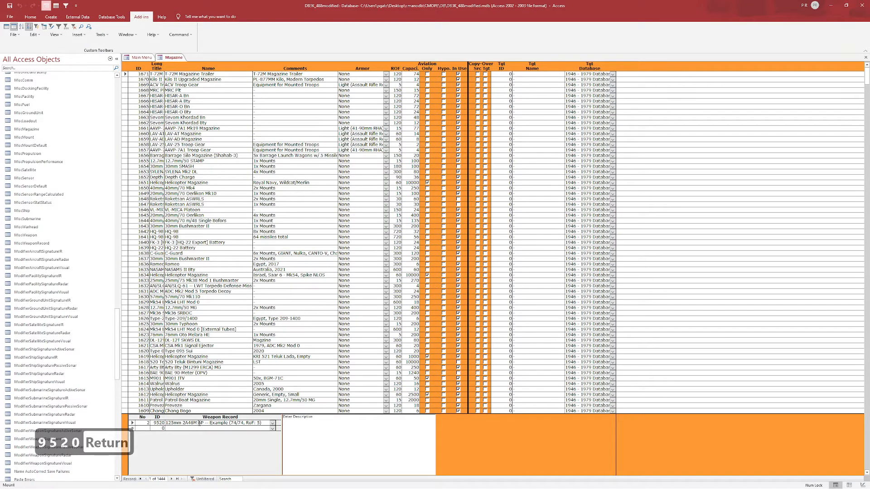
left_click(415, 74)
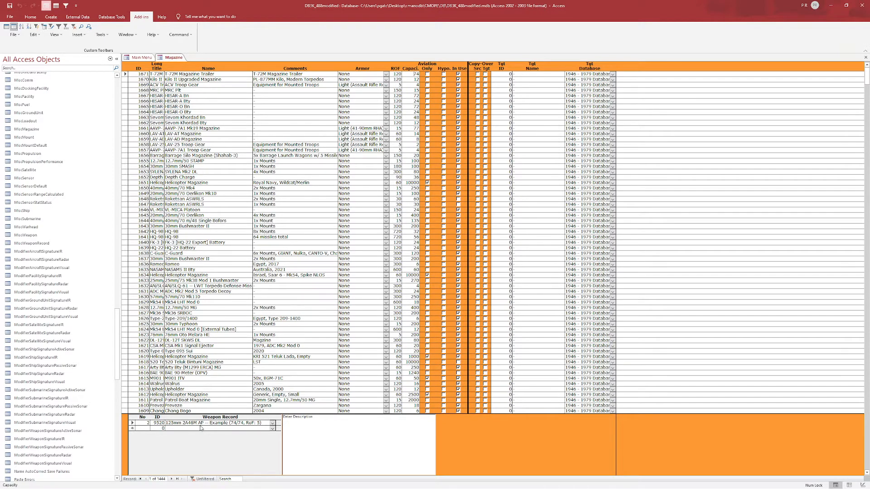
left_click(201, 424)
left_click_drag(254, 423, 261, 423)
right_click(175, 58)
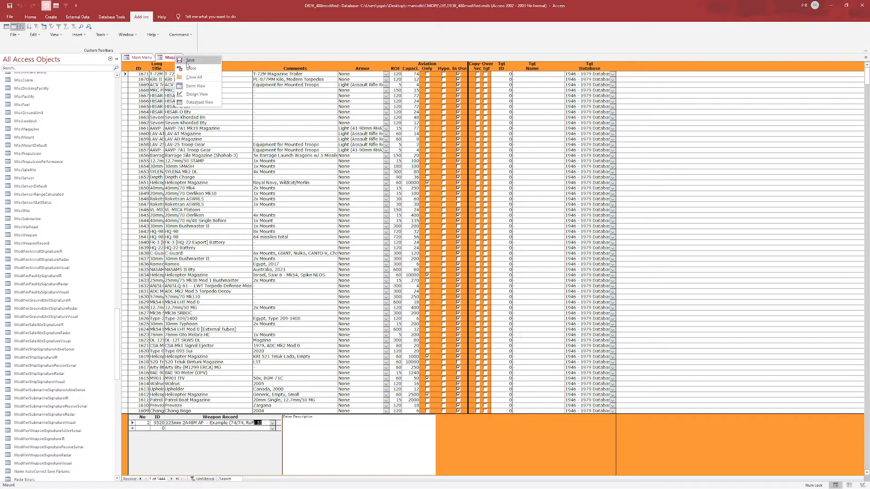
left_click(191, 62)
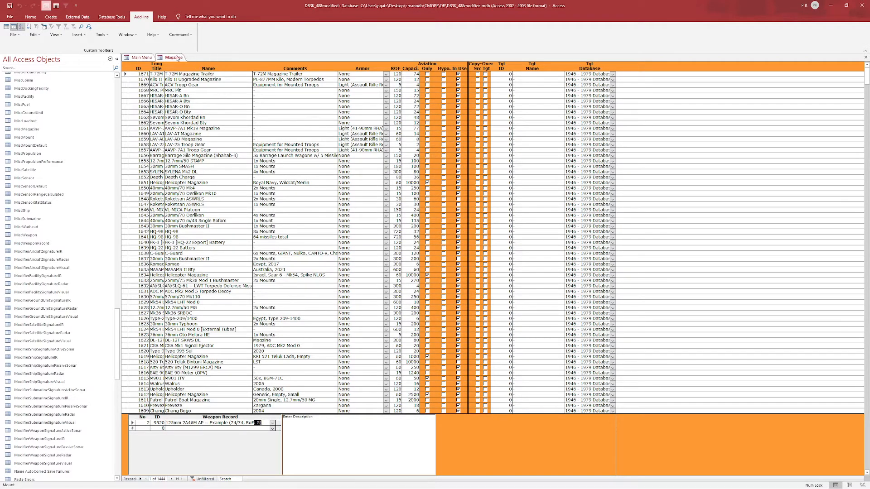
right_click(176, 57)
left_click(193, 70)
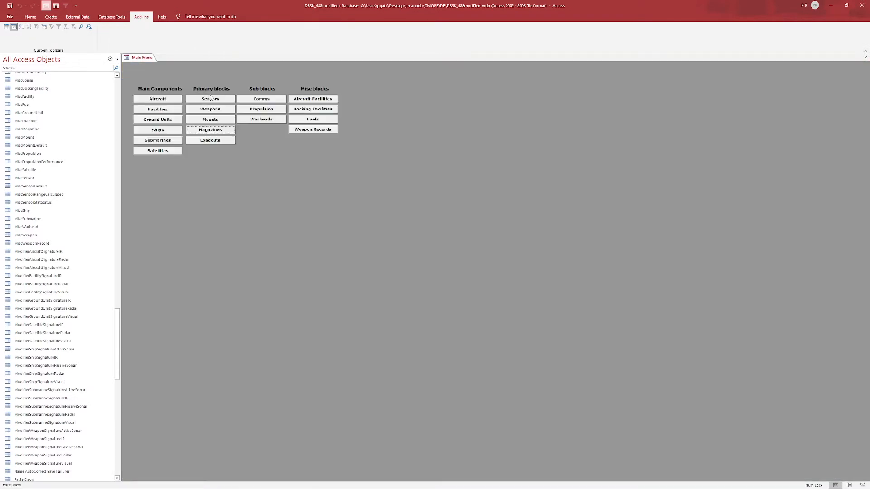
- Add "125mm 2A46M AP -- Example (74/74, RoF: 5)" to the 125mm 2A46M Cannon mount's magazine weapon records
left_click(217, 120)
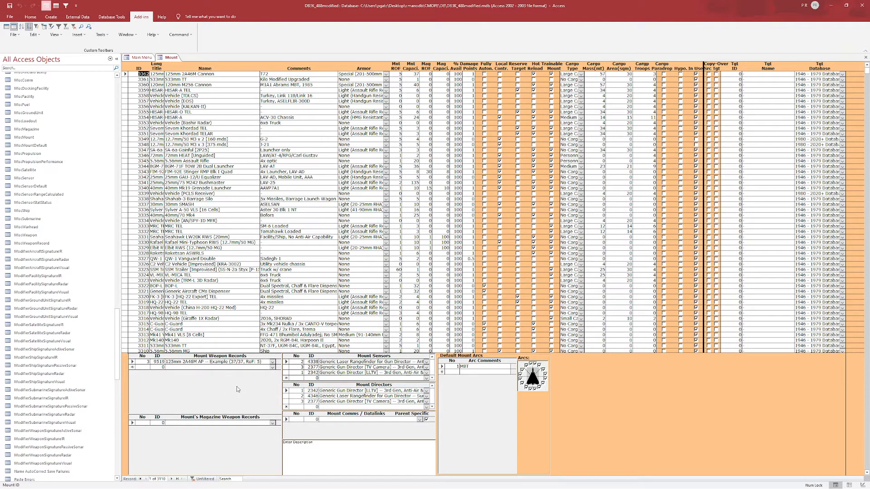
left_click(271, 424)
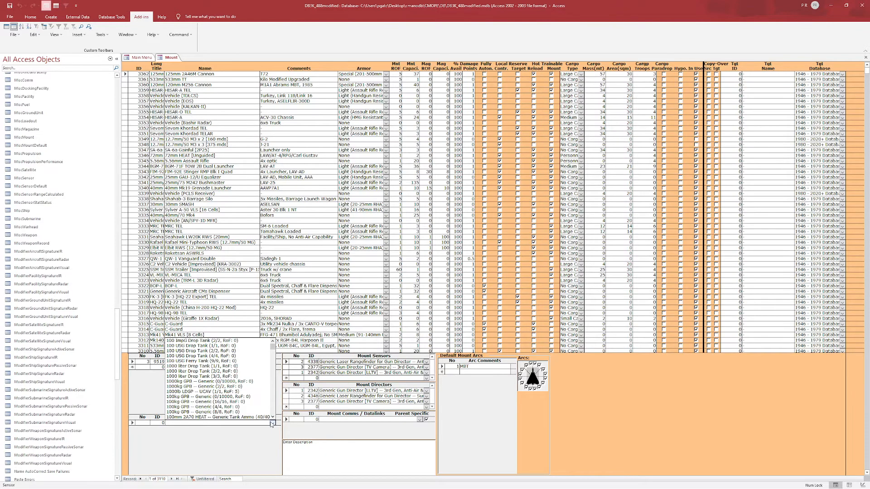
type("2a")
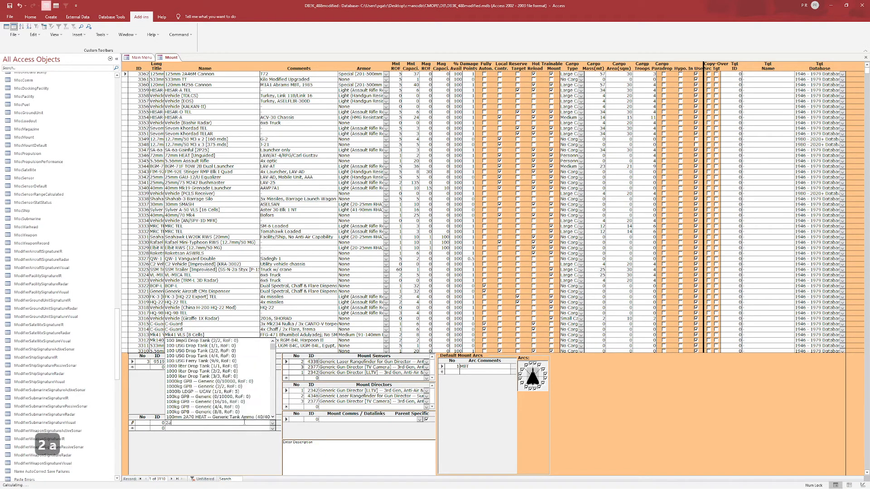
key("BackSpace")
key("BackSpace")
type("125mm 2A46M AP -- Example (37/37, RoF: 5")
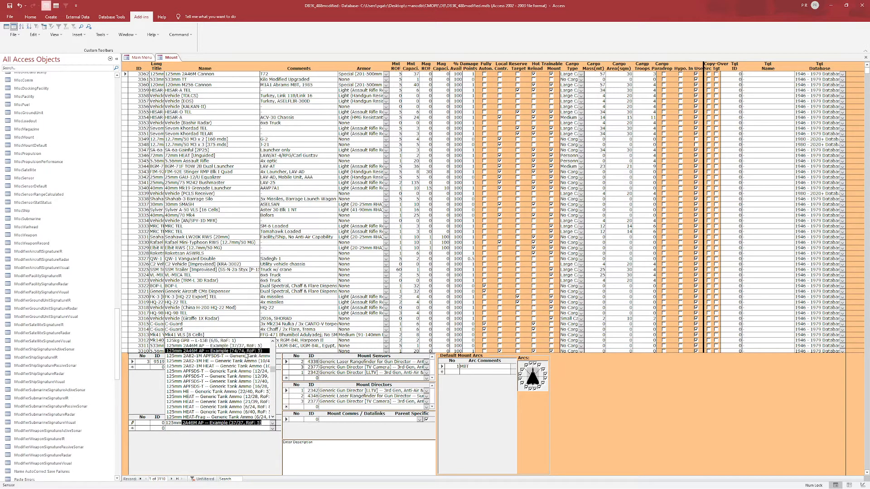
left_click(221, 351)
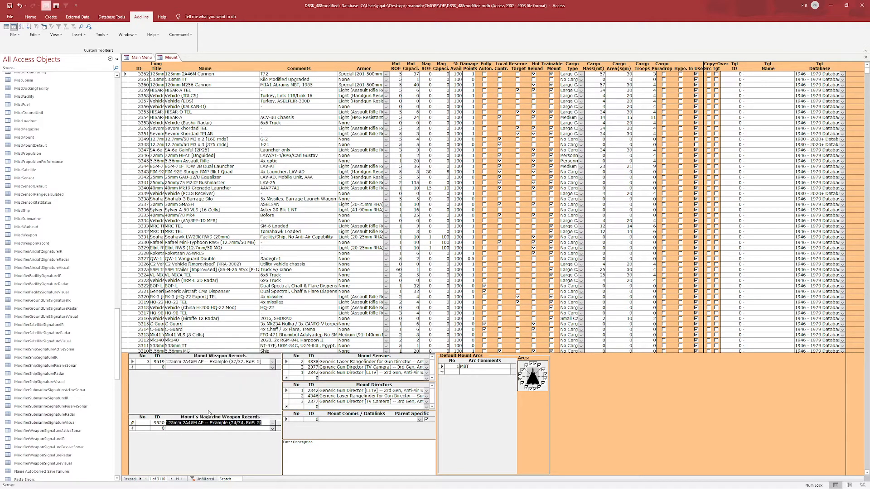
left_click(226, 423)
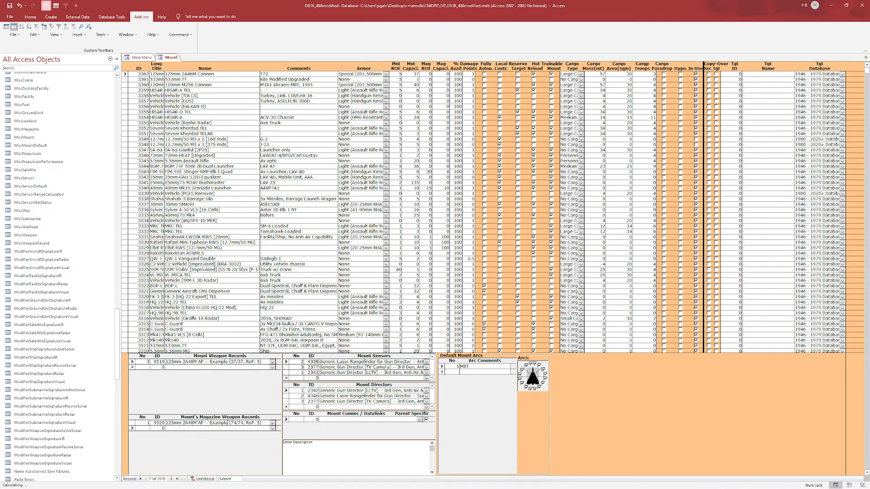
left_click(222, 428)
- Set the 125mm 2A46M Cannon mount's magazine ROF to 5
left_click(430, 74)
type("5")
left_click(210, 423)
- Try to open the weapon record linked to the cannon mount's magazine
double_click(132, 422)
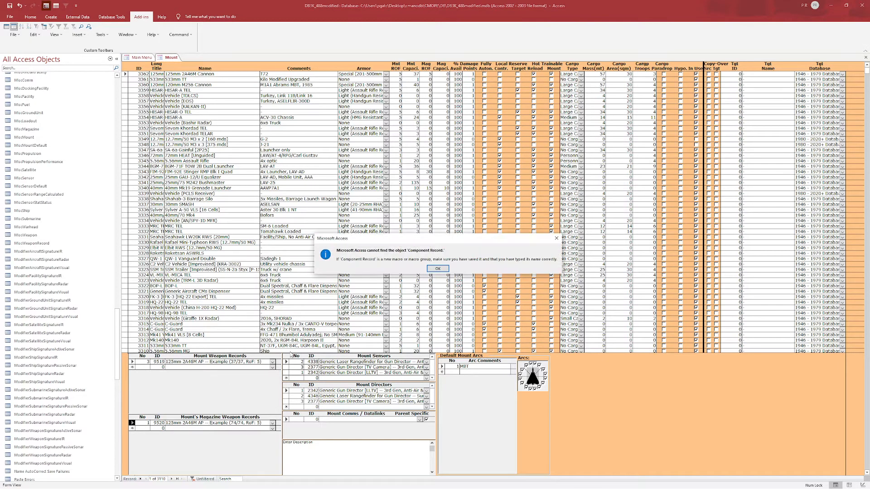
left_click(438, 269)
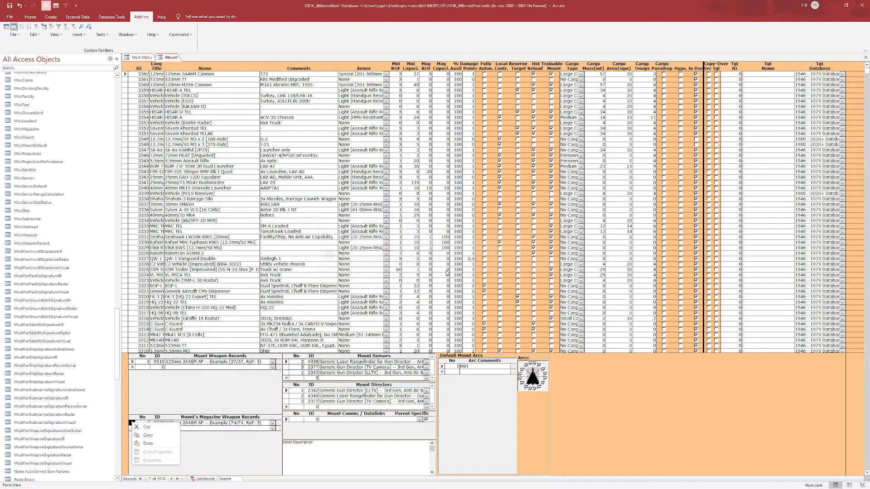
left_click(223, 428)
left_click(235, 423)
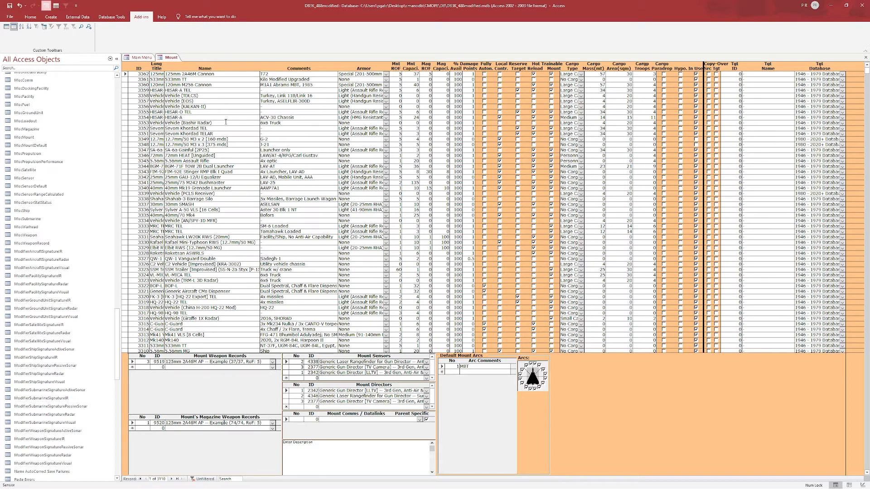
- Filter the mounts to names containing "Generic" and examine the Generic Laser Turret's weapon records
left_click(219, 78)
left_click(218, 74)
left_click(66, 6)
mouse_move(204, 112)
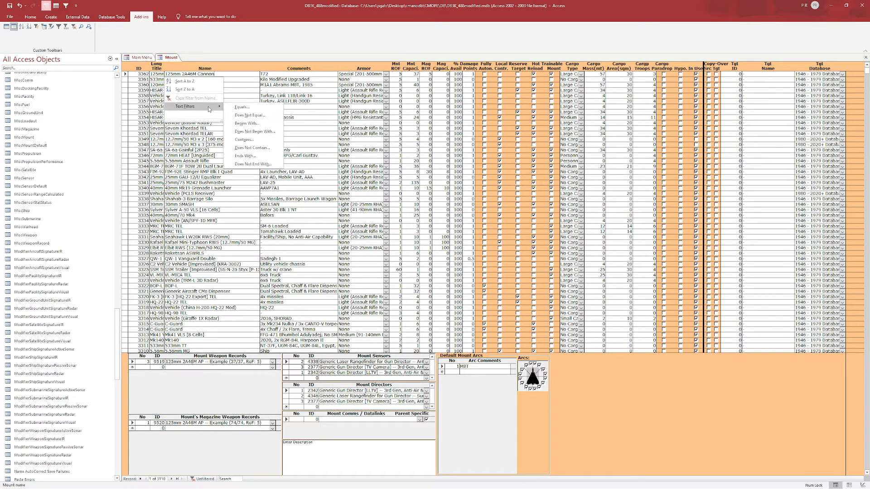
left_click(257, 138)
type("Generic")
key("Return")
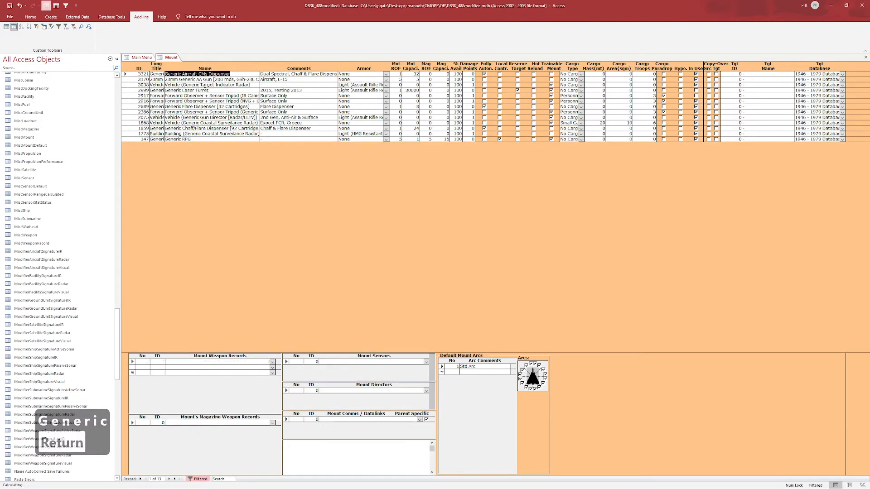
left_click(205, 90)
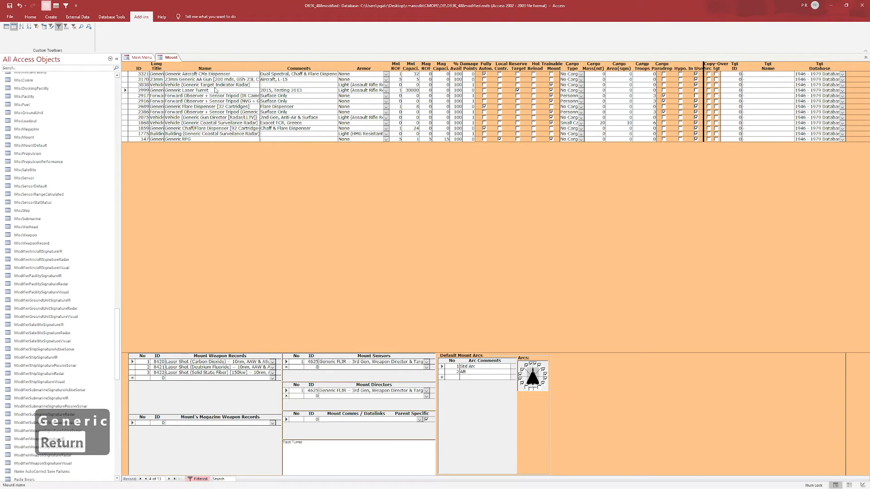
- Switch from the mounts form to the magazines form and filter it to names containing "Generic"
right_click(168, 60)
left_click(175, 70)
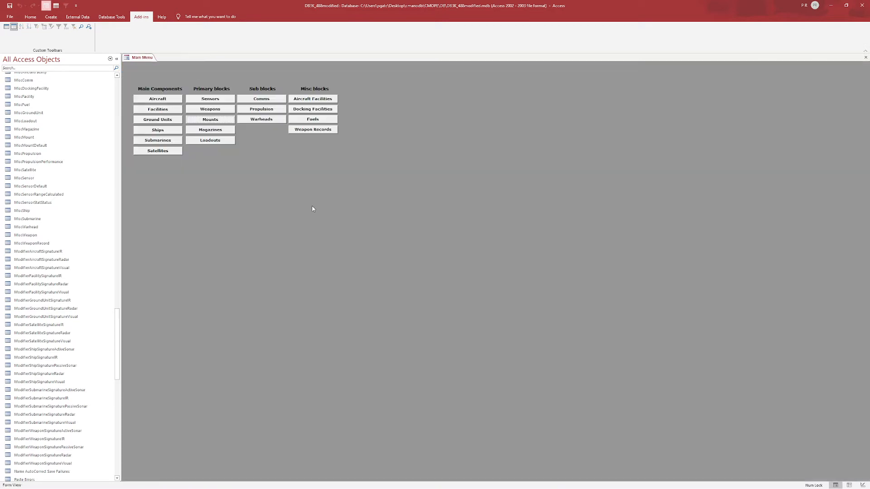
left_click(210, 129)
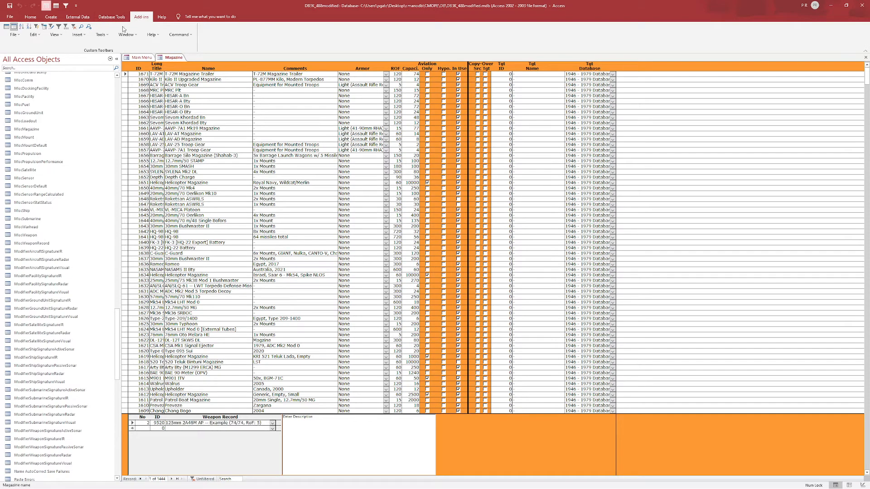
left_click(66, 7)
mouse_move(208, 106)
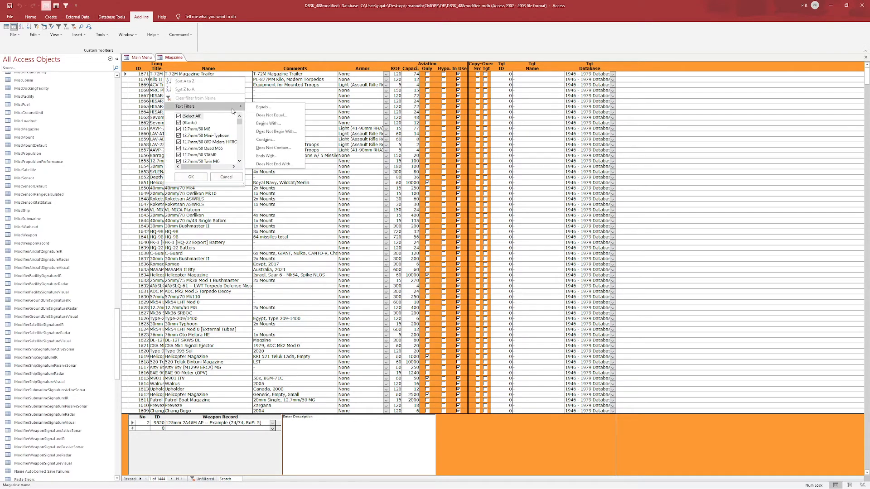
left_click(272, 142)
type("Generic")
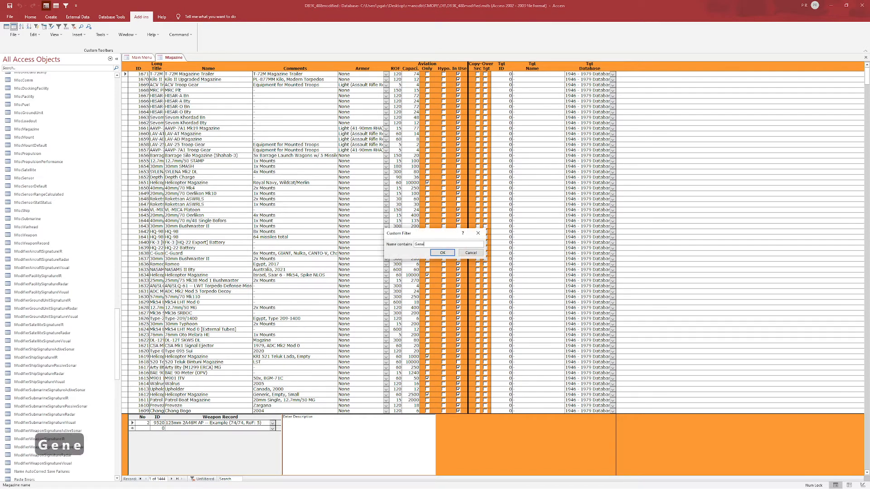
key("Return")
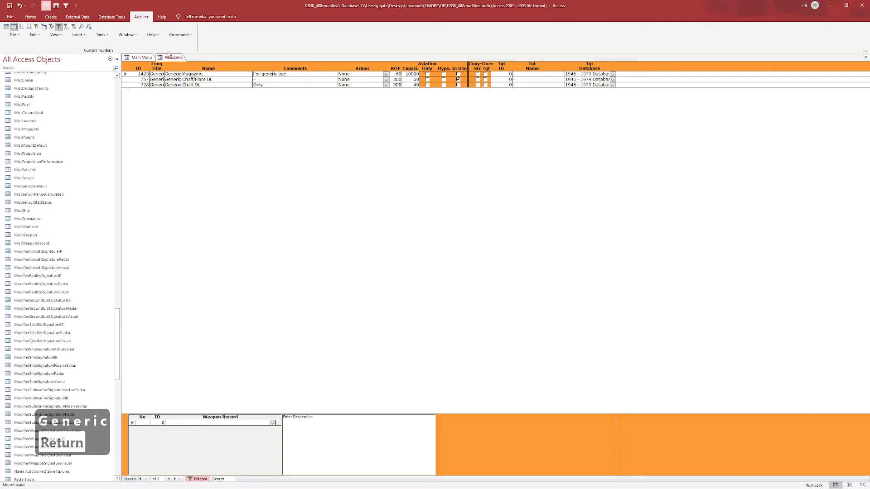
- Replace the magazines' name filter with a filter for comments containing "Carrier"
left_click(200, 480)
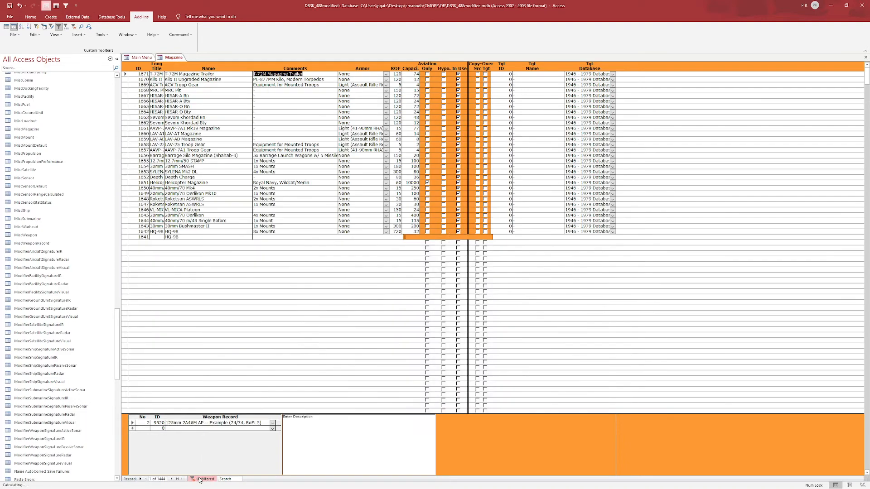
key("Down")
key("Down")
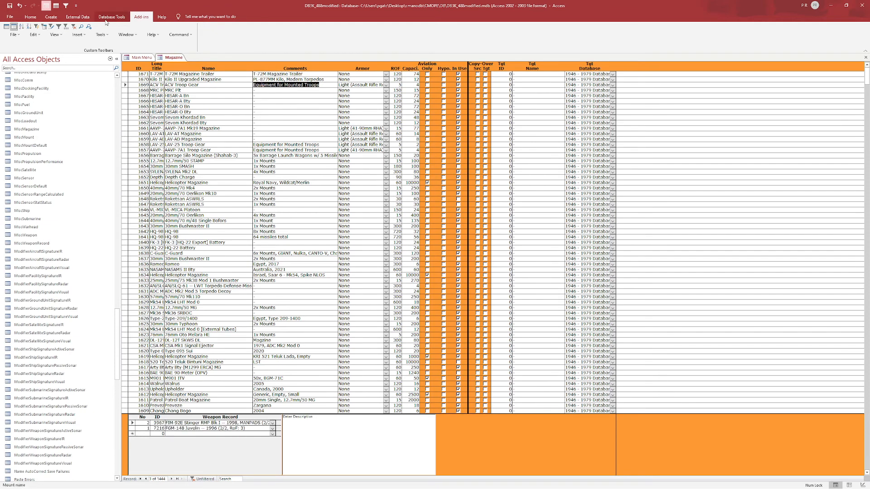
left_click(66, 5)
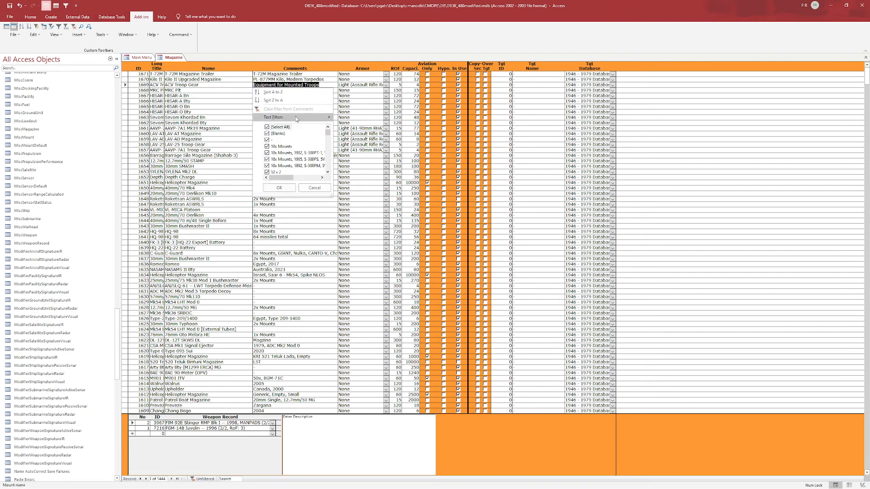
mouse_move(295, 118)
left_click(369, 148)
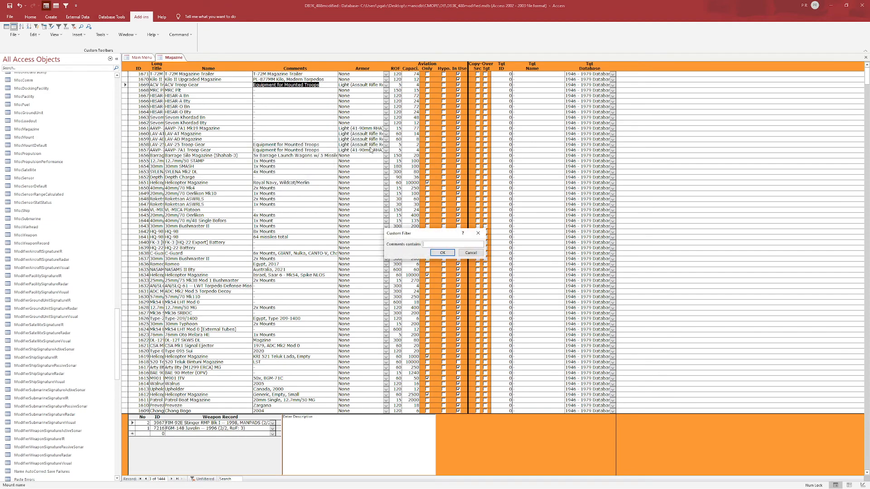
key("Return")
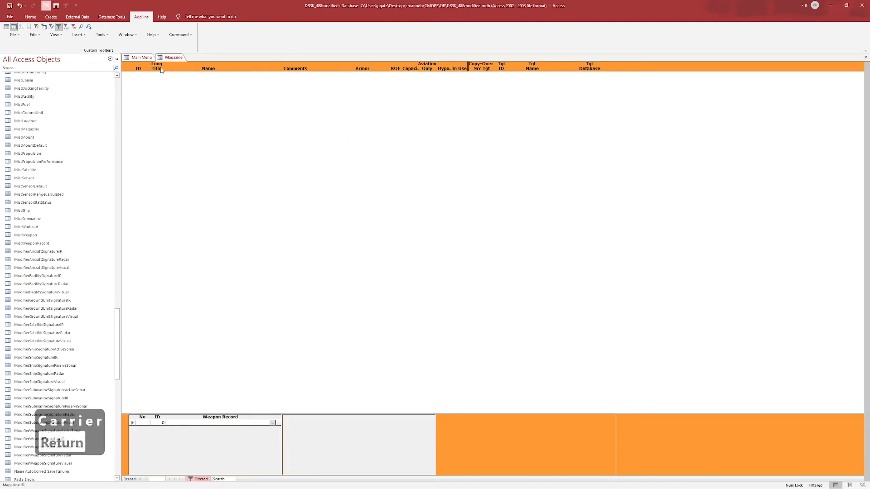
- Clear the comments filter to examine a Carrier Magazine's weapon records, and return to the Main Menu
left_click(201, 478)
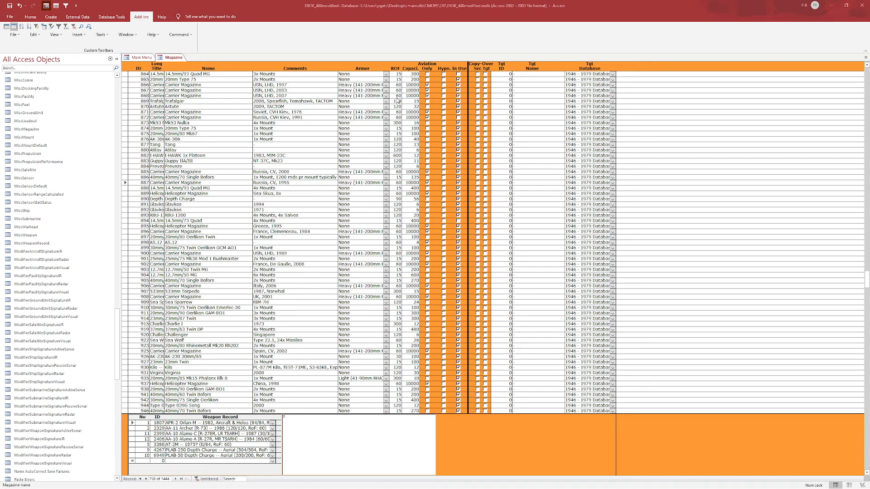
left_click(149, 58)
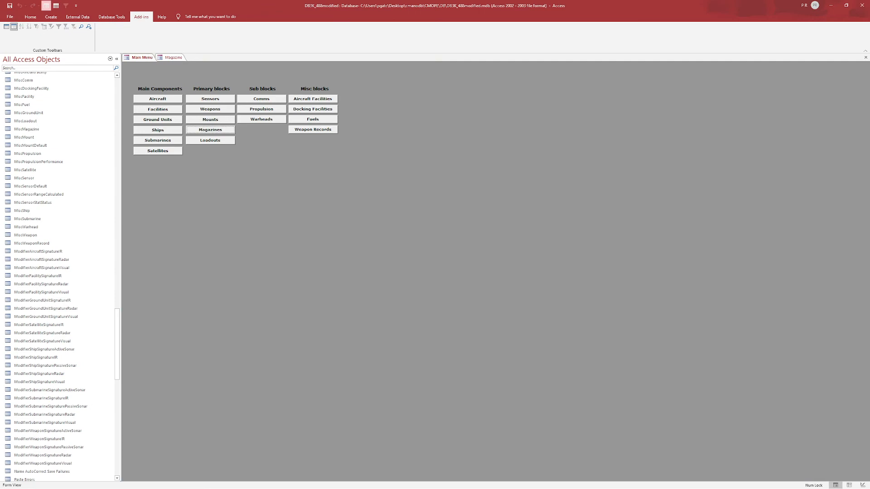